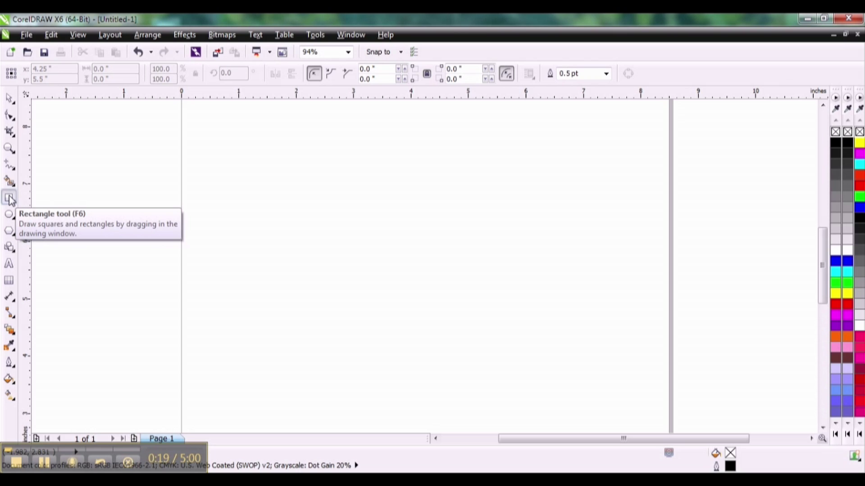
- Drag out a wide 5.509 × 2.617 inch rectangle across the upper-middle of the page
drag(272, 150, 589, 301)
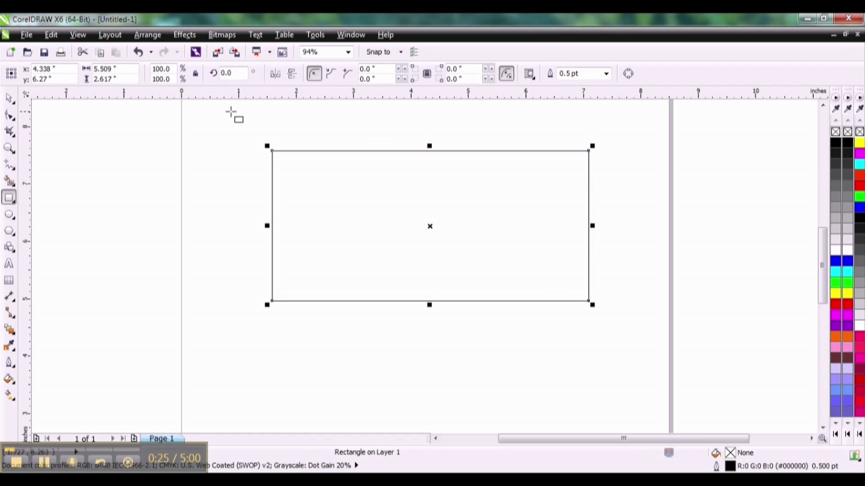
- Return to the Pick tool with the rectangle finished, then bring up the fill type choices
click(9, 99)
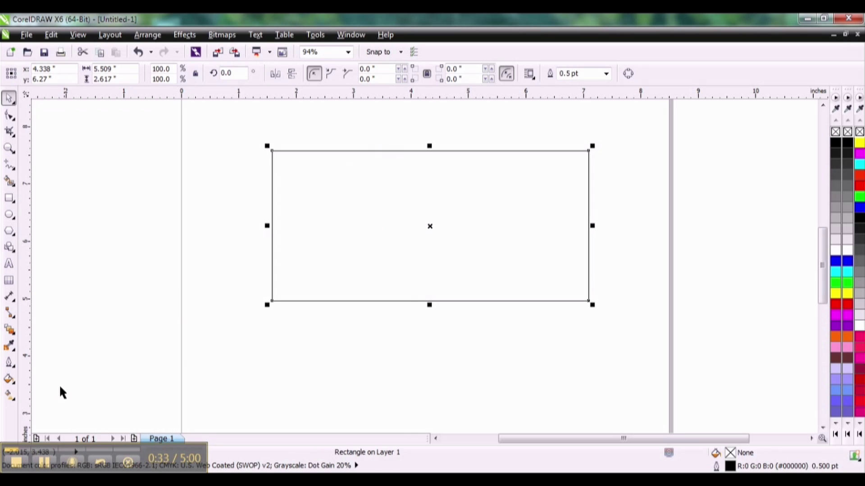
click(9, 380)
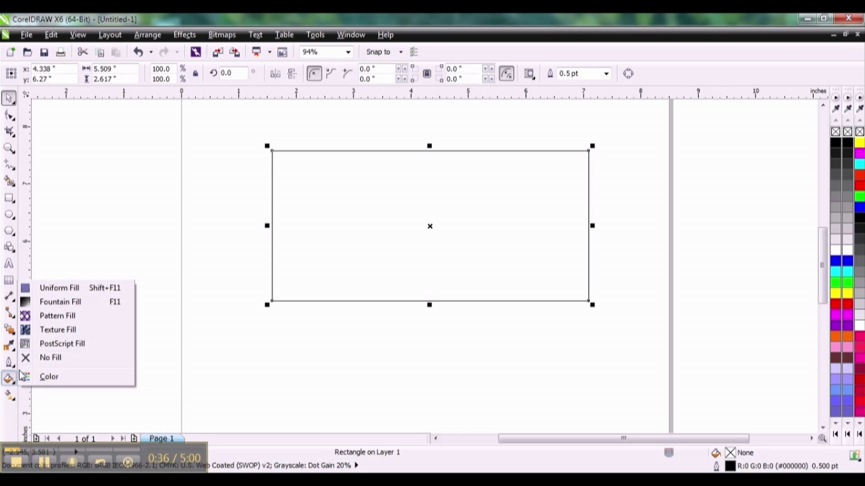
- Apply a linear Fountain Fill with From set to red and To set to deep purple
click(54, 303)
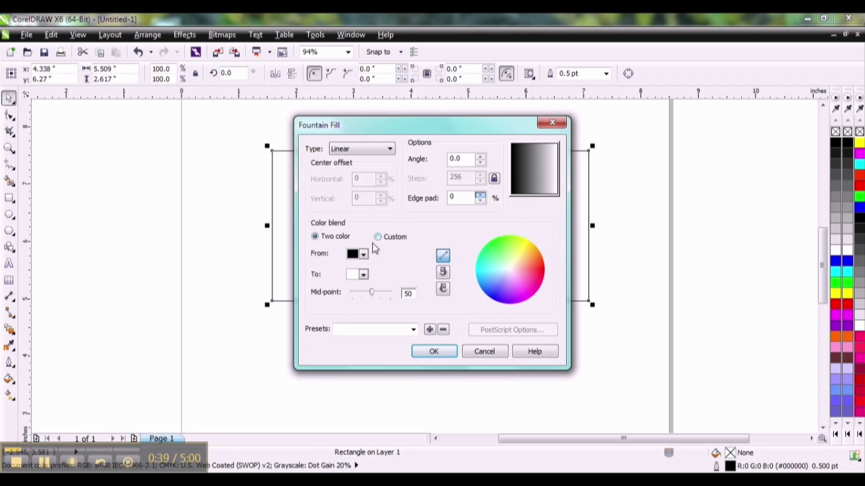
click(363, 255)
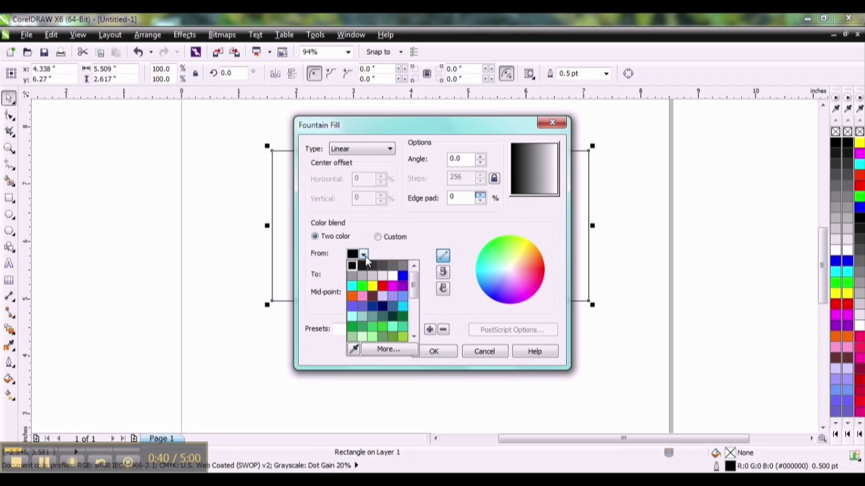
click(382, 287)
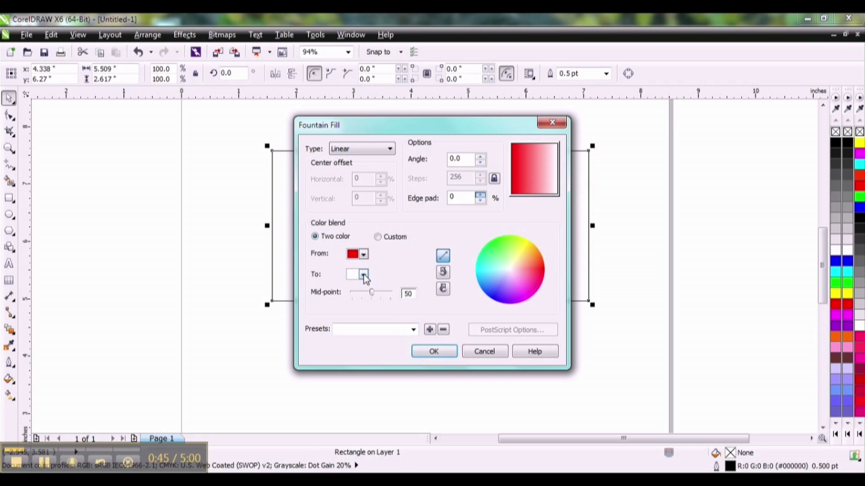
click(363, 275)
scroll(415, 302, down, 4)
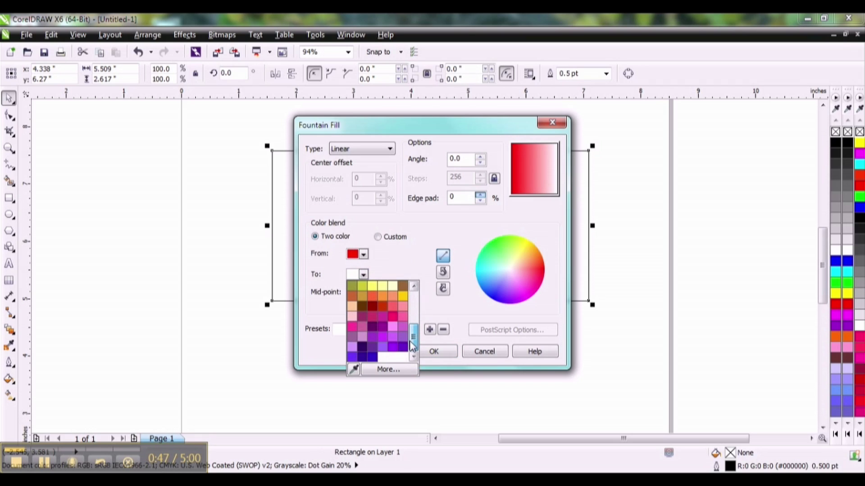
click(363, 347)
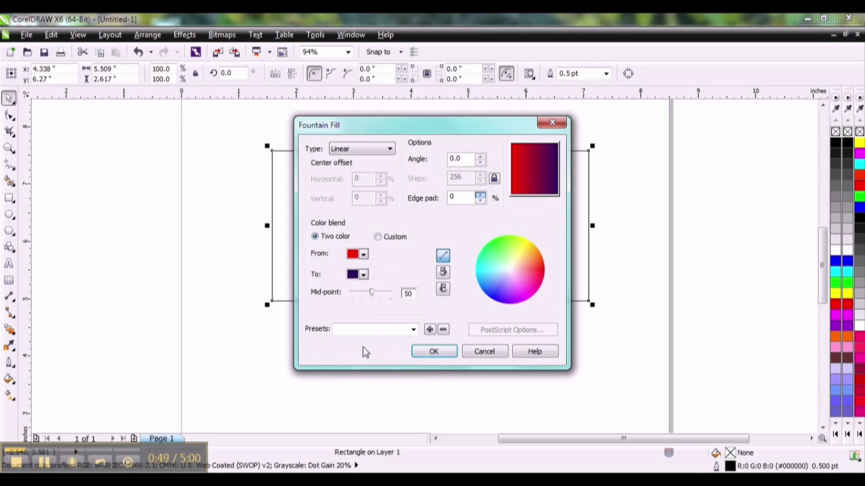
click(436, 352)
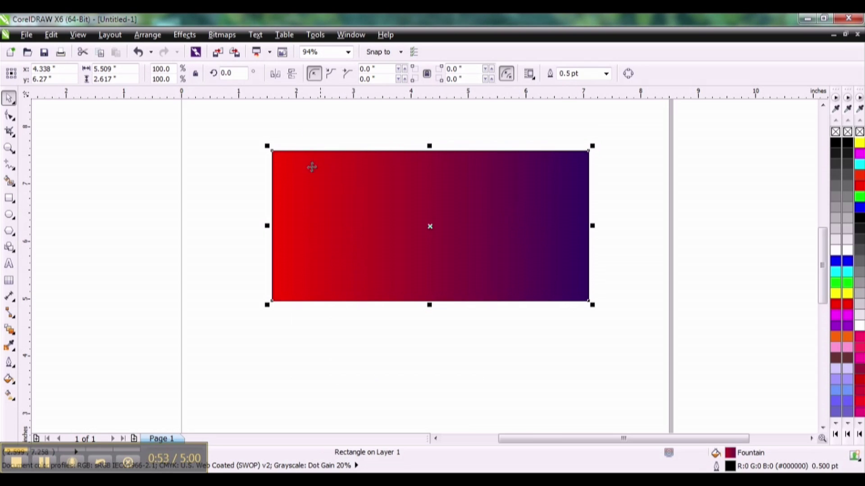
- Set the gradient rectangle's outline to No Color so it has none
right_click(835, 132)
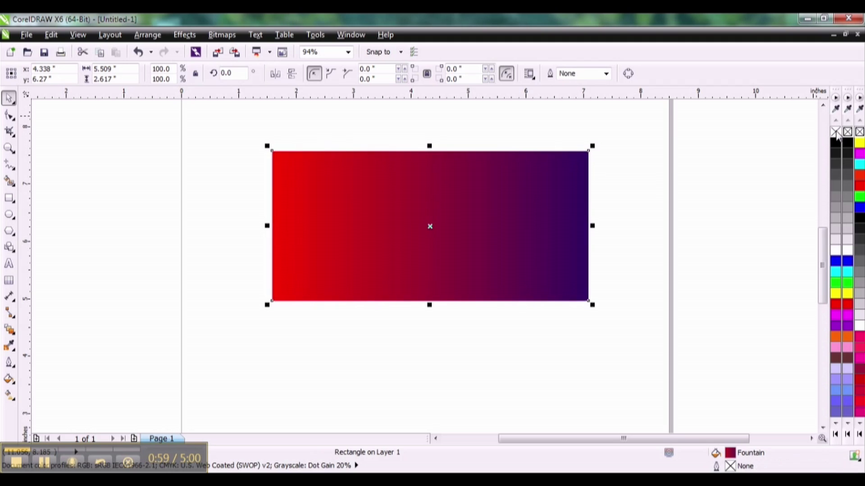
click(224, 35)
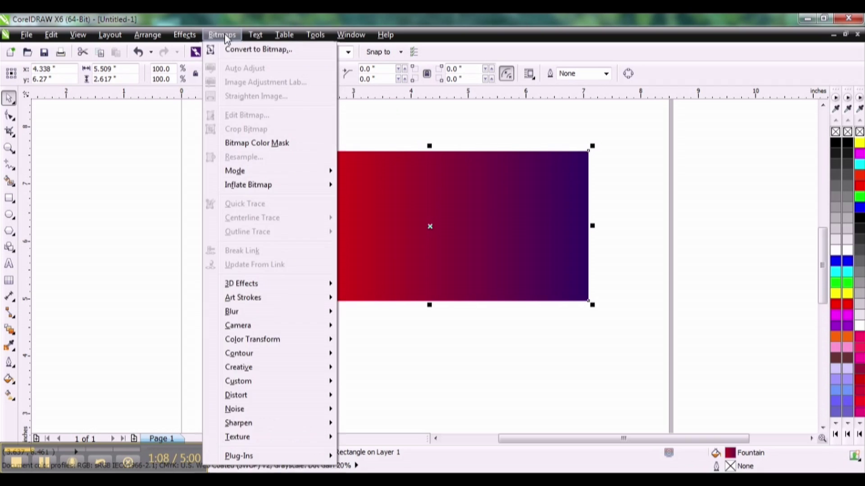
- Convert the gradient rectangle to a 300 dpi RGB Color (24-bit) bitmap
click(250, 50)
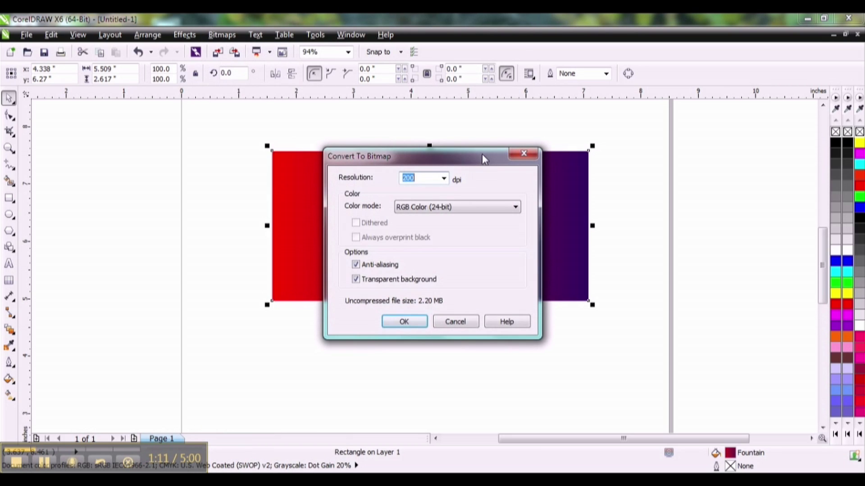
drag(482, 155, 367, 131)
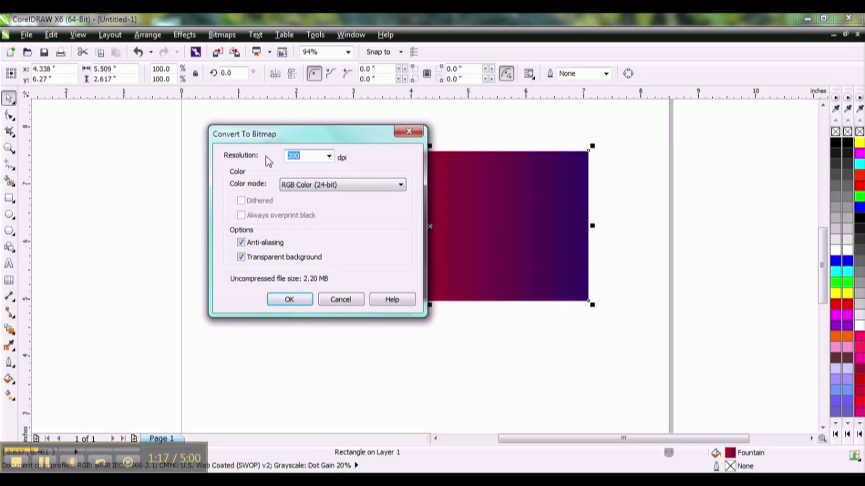
click(330, 156)
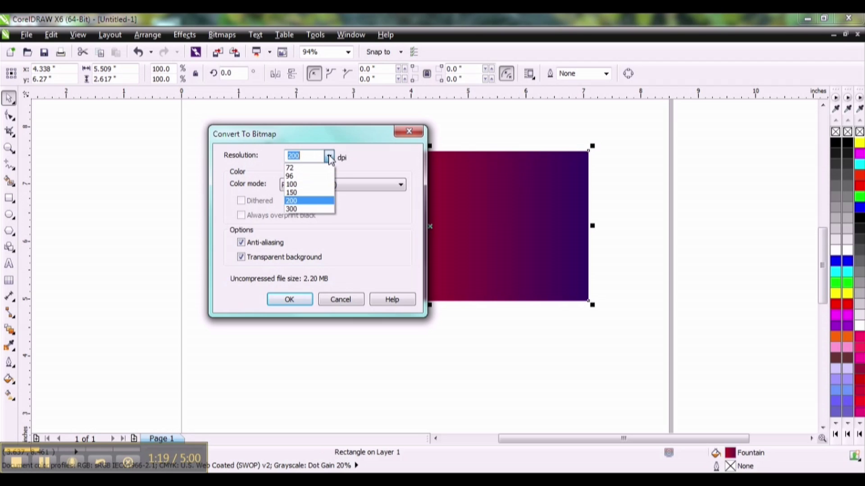
click(302, 209)
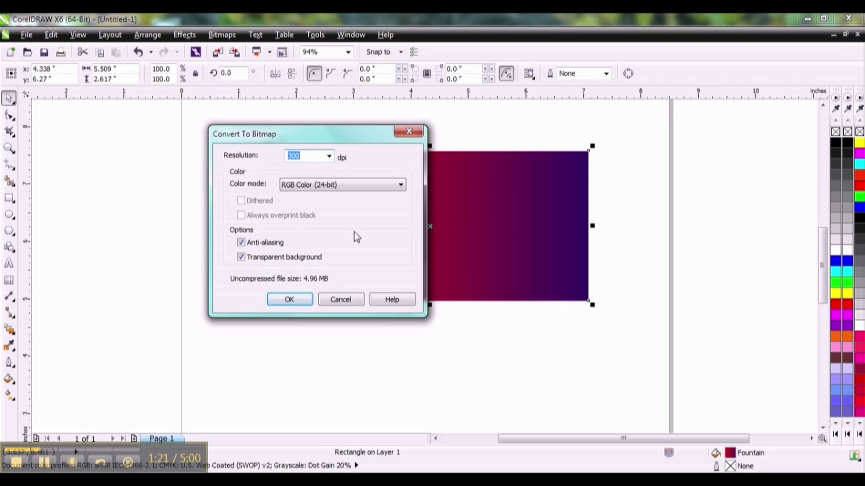
click(296, 297)
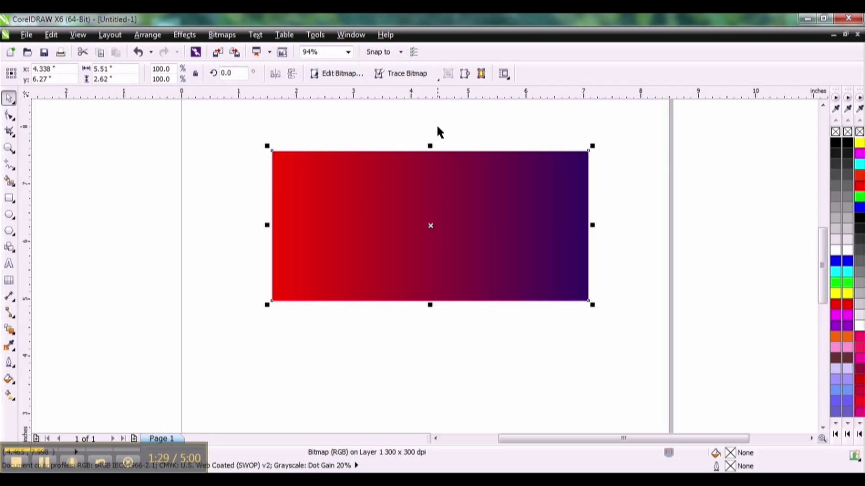
click(343, 122)
click(350, 177)
click(351, 35)
- Create a palette from the selected bitmap and save it as 'red to purple test 2' in My Palettes
mouse_move(370, 132)
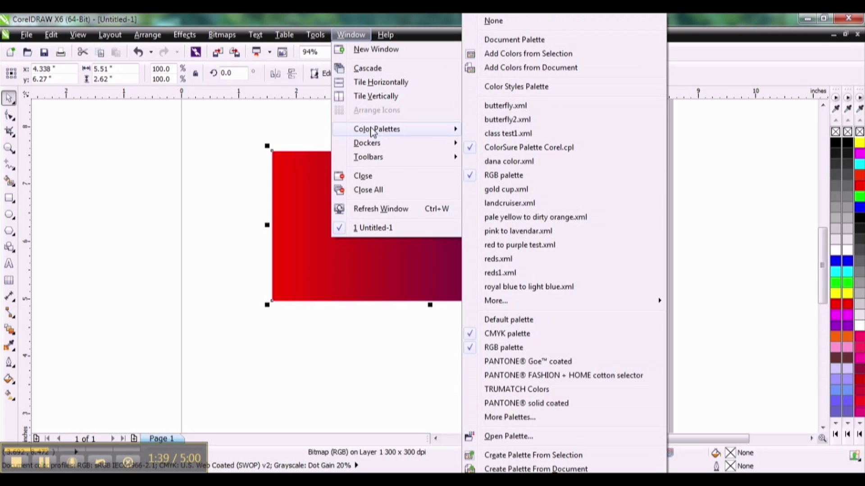
click(527, 458)
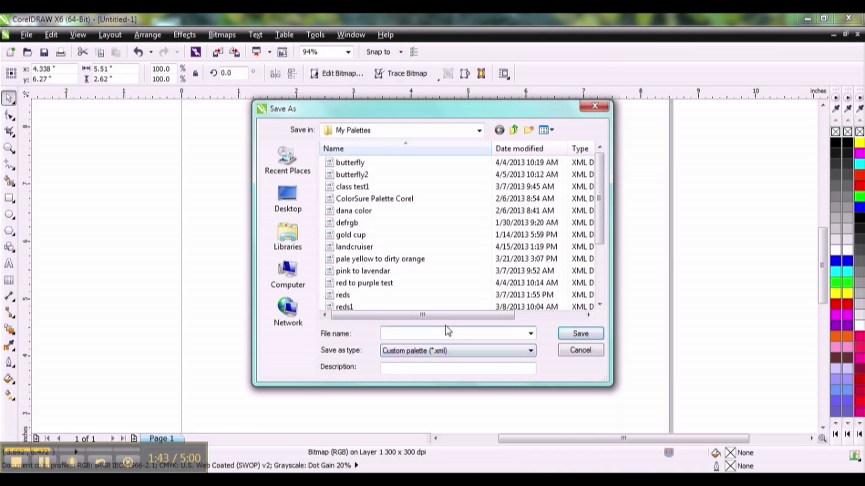
click(432, 333)
text(red)
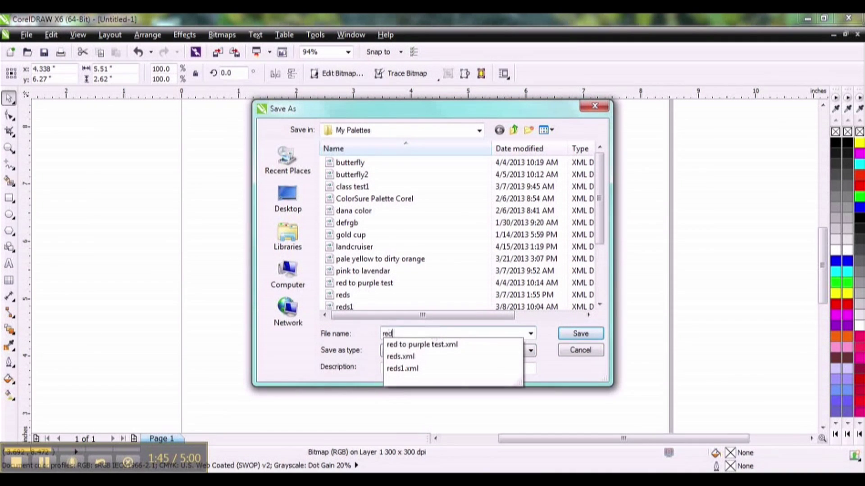
text( to p)
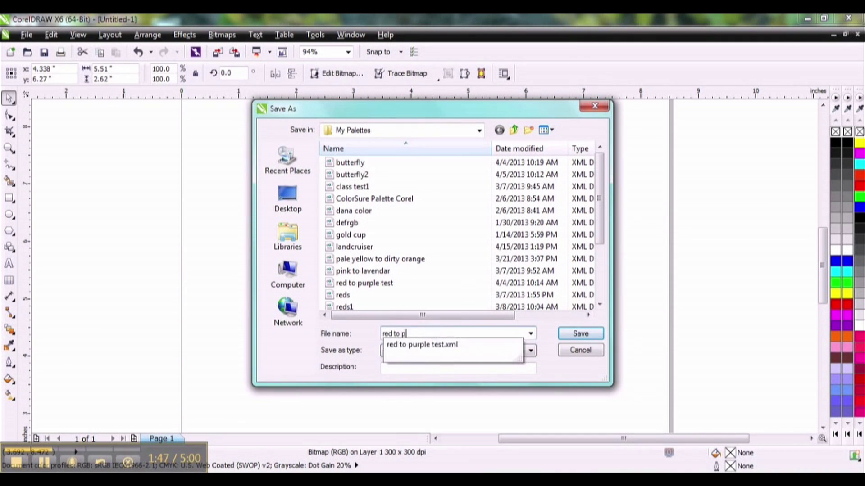
text(urplp)
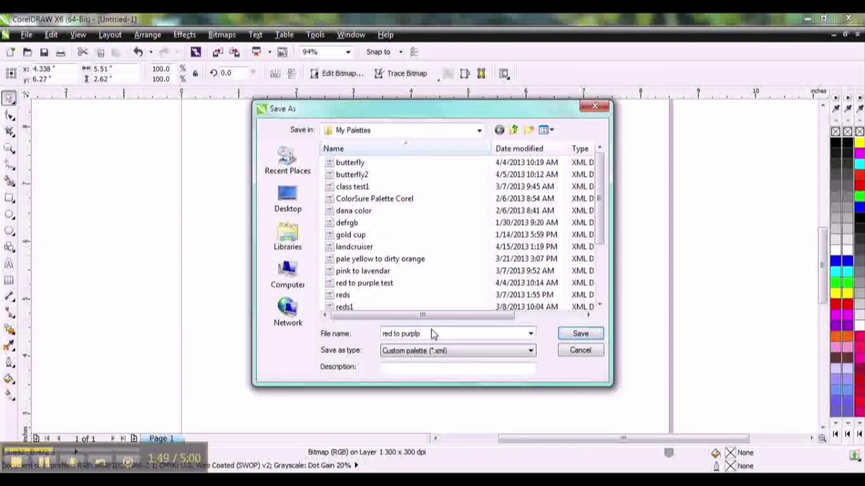
key(BackSpace)
key(BackSpace)
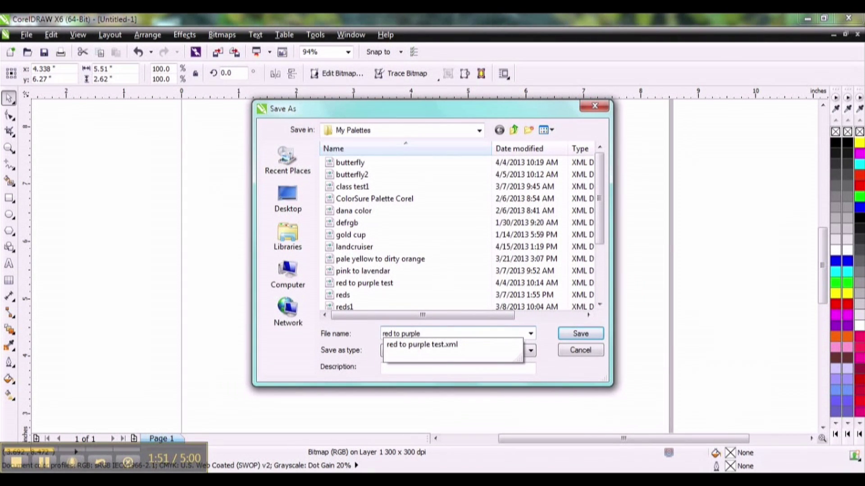
click(433, 334)
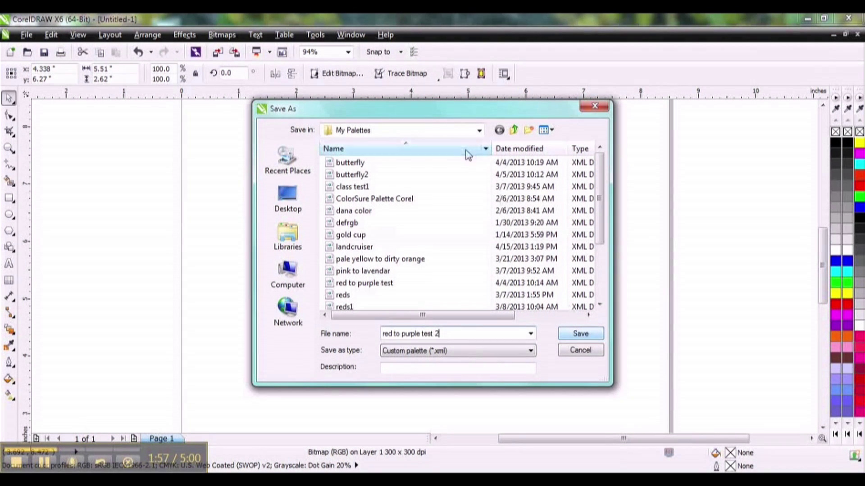
click(581, 334)
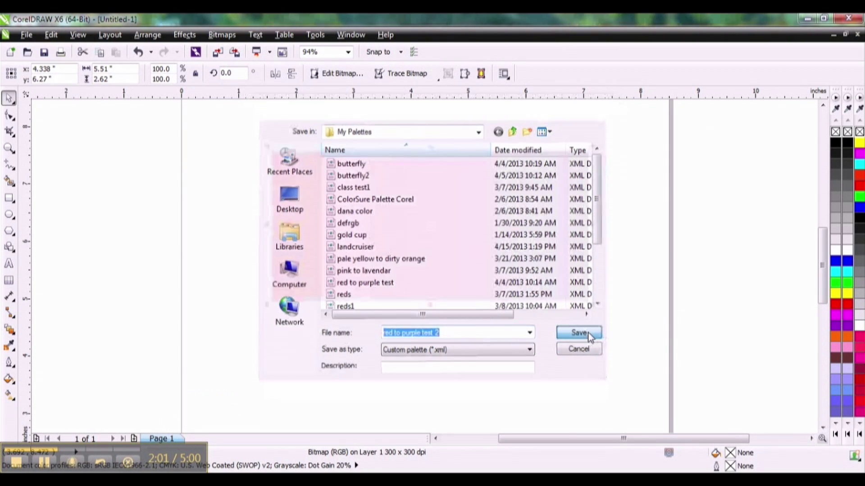
- Add 256 colours from the gradient bitmap to the new palette
drag(633, 167, 558, 137)
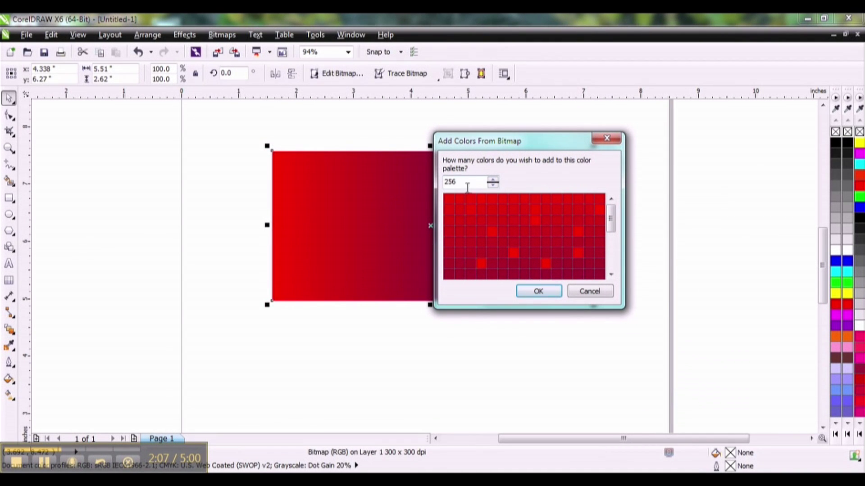
click(539, 291)
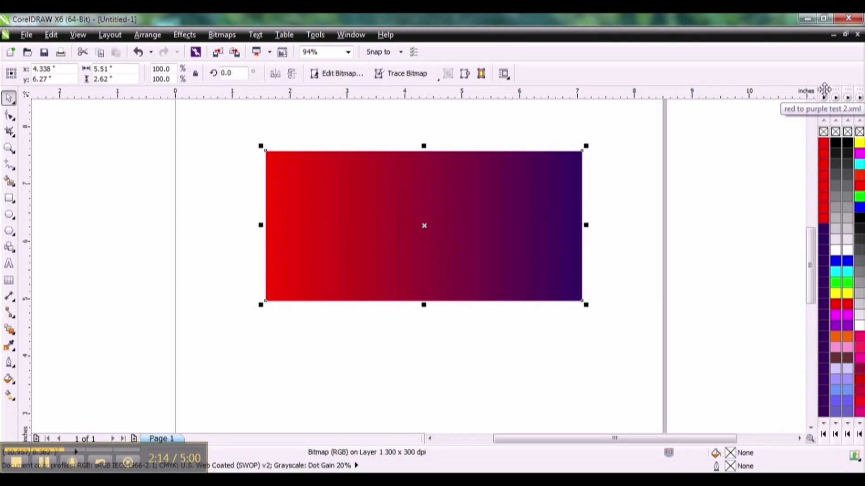
drag(824, 89, 689, 218)
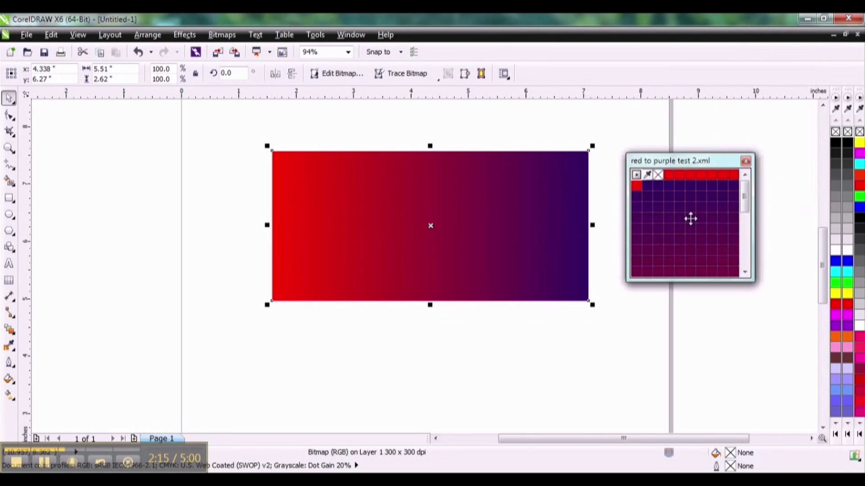
drag(668, 286, 669, 380)
drag(627, 283, 528, 315)
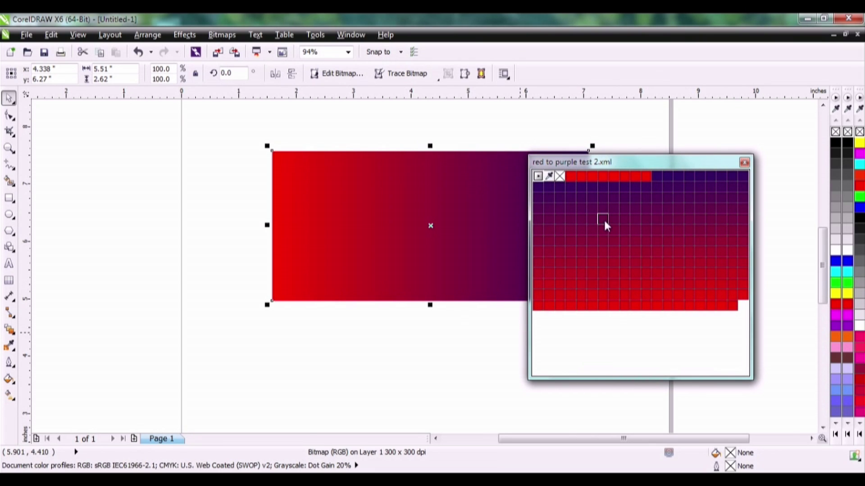
drag(632, 170, 824, 104)
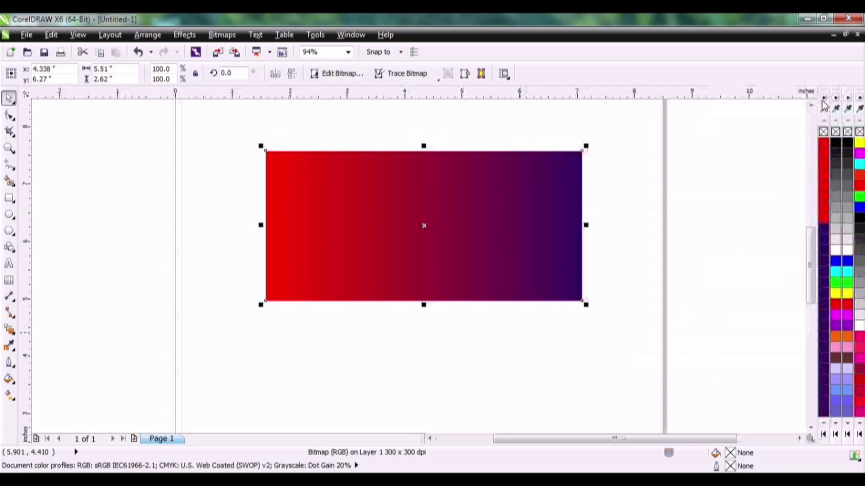
click(532, 128)
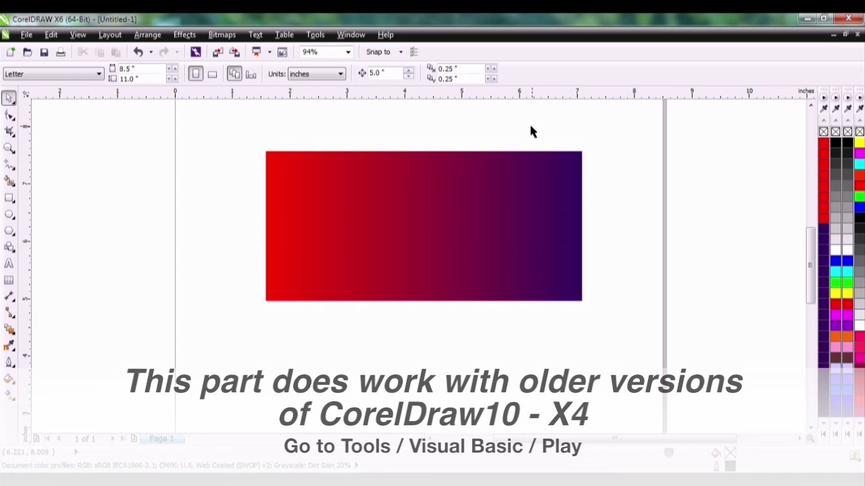
- Run the CorelMacros.CreateColorSwatch macro from the GlobalMacros project
click(315, 36)
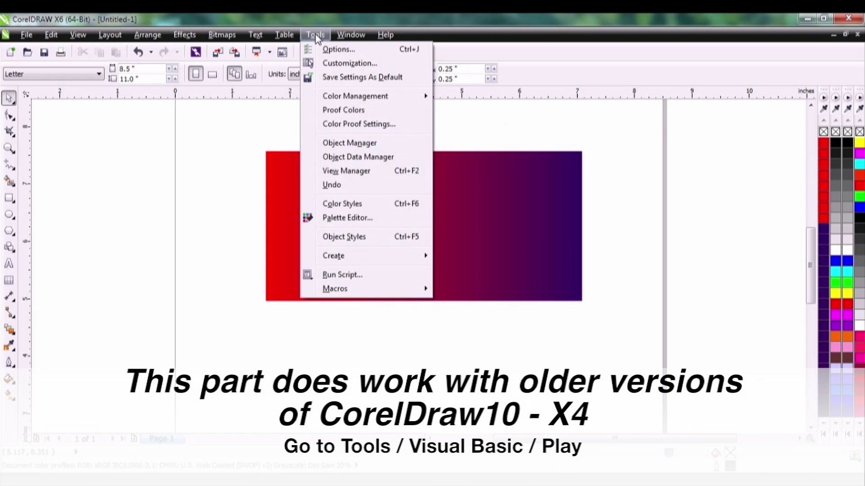
mouse_move(327, 297)
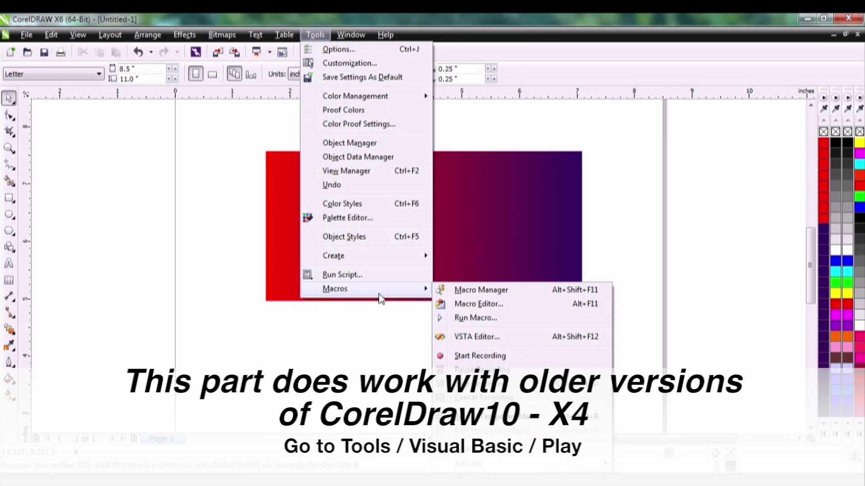
click(475, 320)
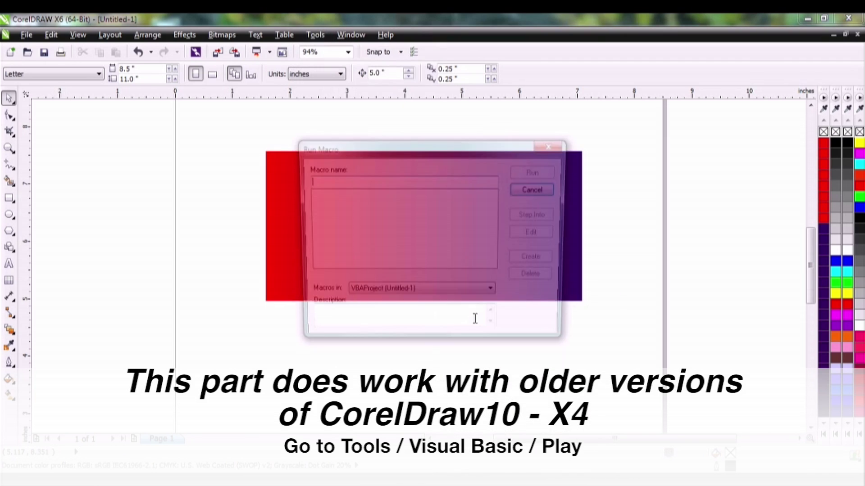
click(461, 293)
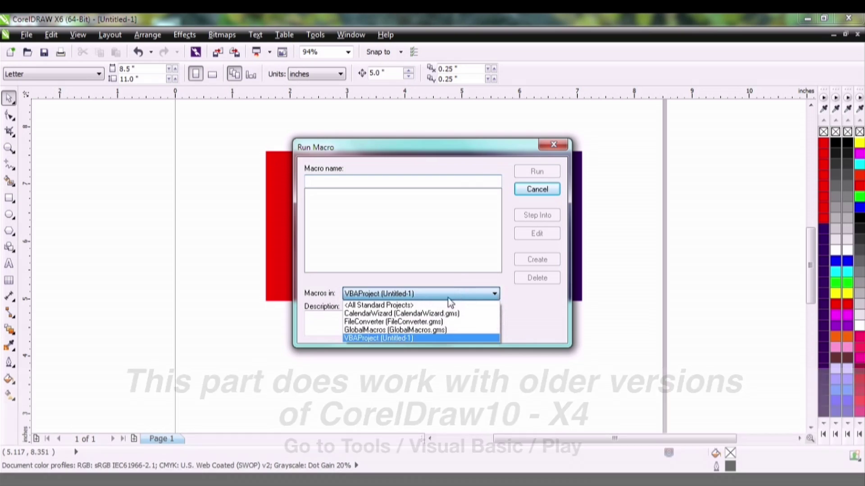
click(433, 331)
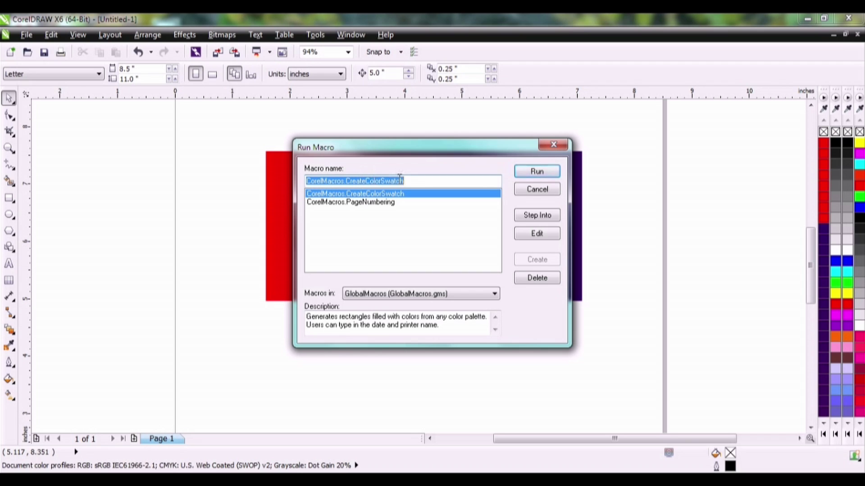
click(538, 173)
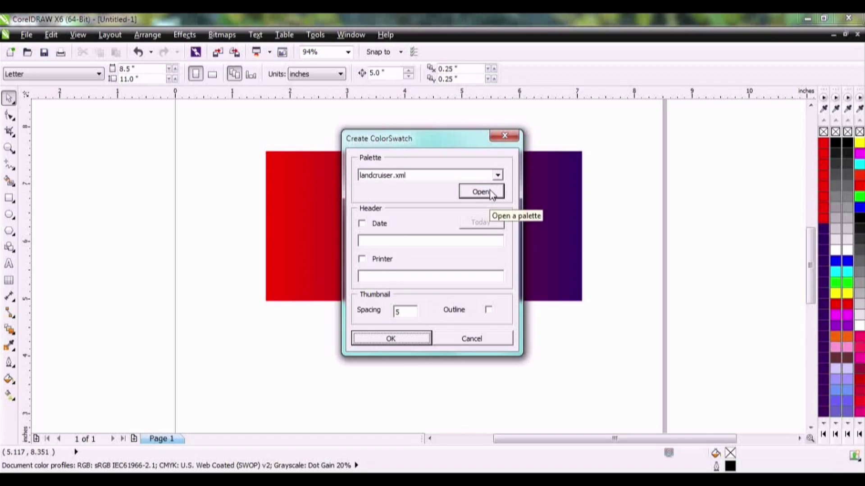
- Browse for a palette file, navigating from the desktop to My Documents > My Palettes
click(489, 193)
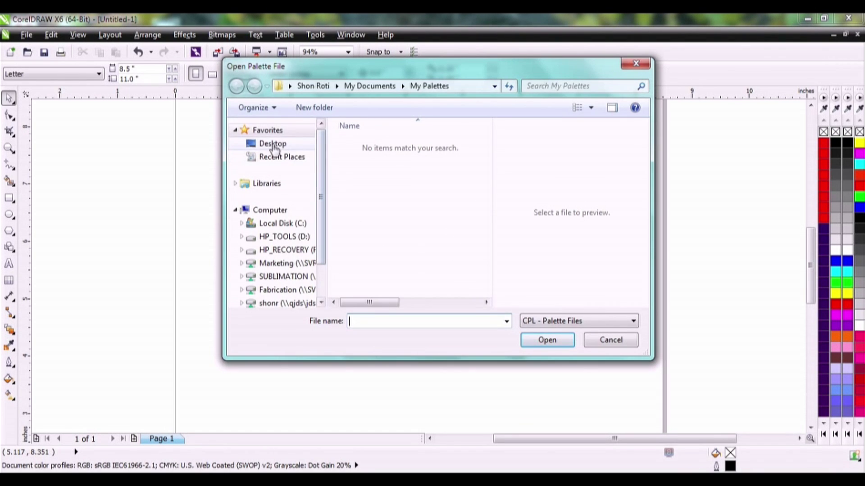
click(270, 145)
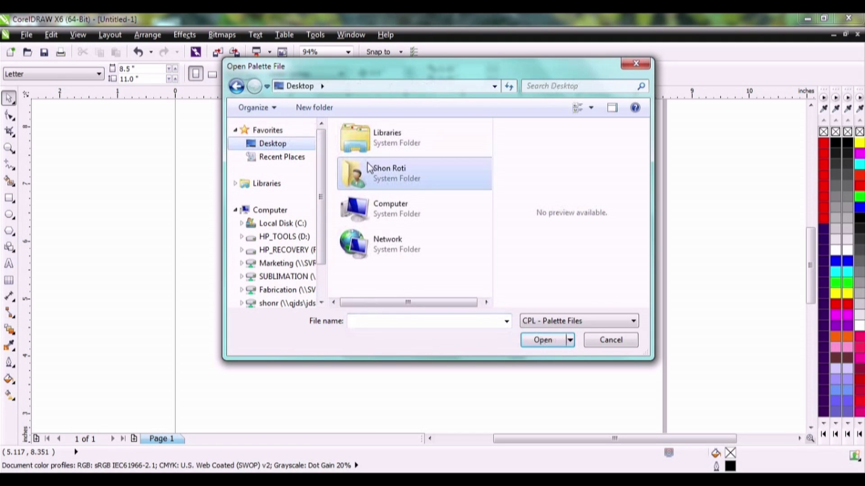
double_click(358, 177)
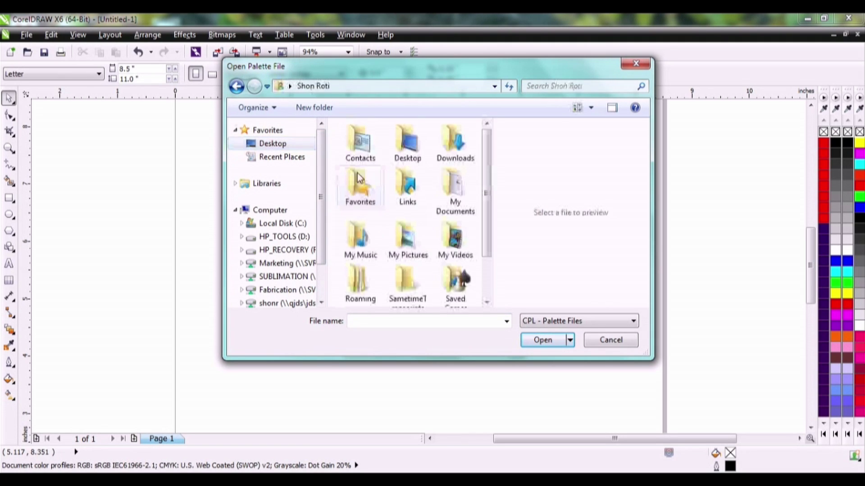
double_click(454, 185)
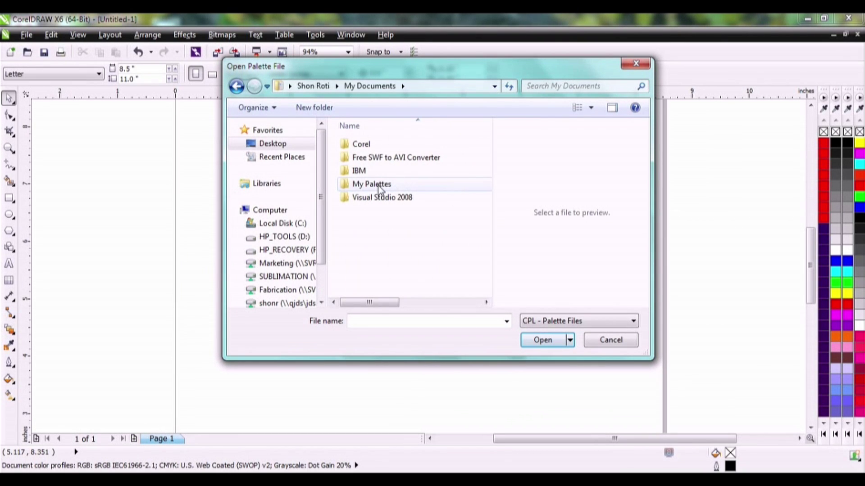
double_click(378, 185)
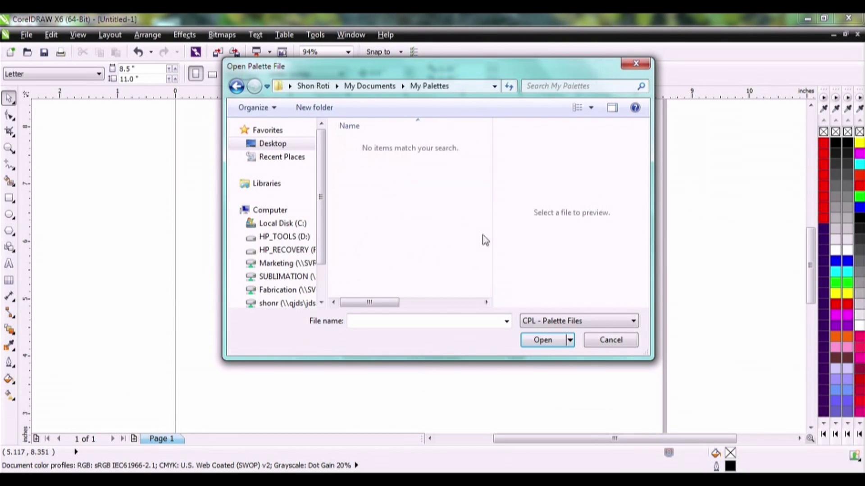
- Show All Files, open red to purple test 2.xml, and generate the swatch pages
click(540, 320)
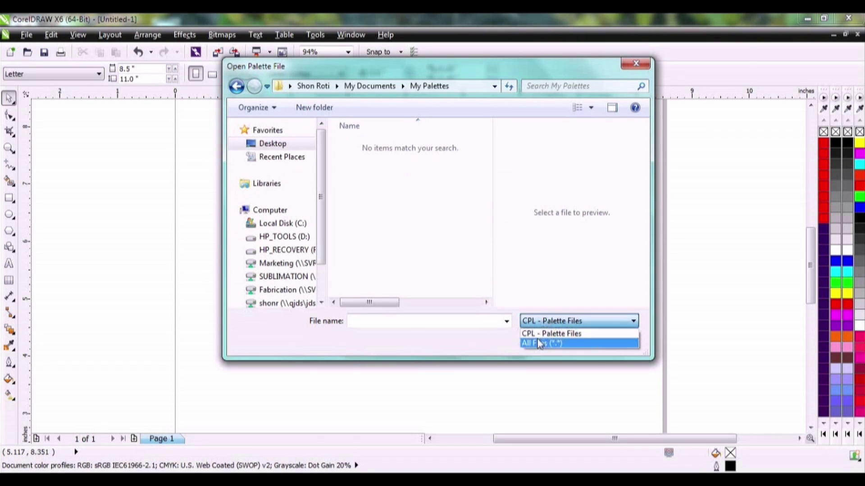
click(545, 345)
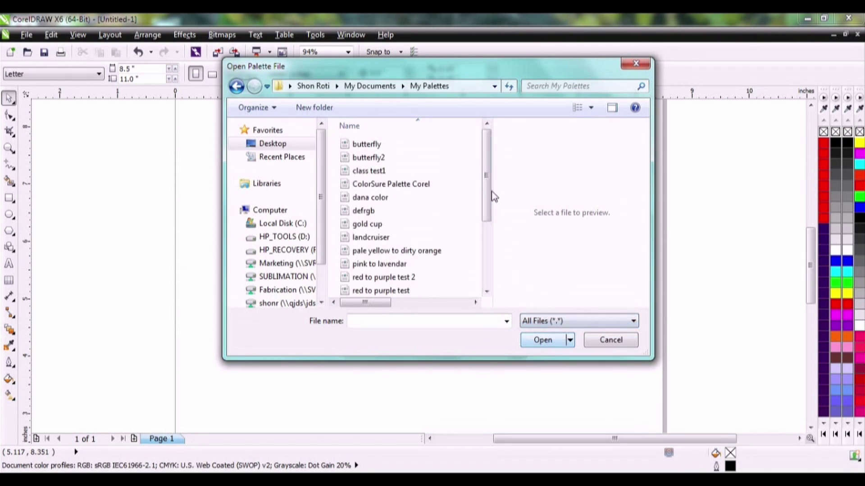
drag(487, 150, 486, 189)
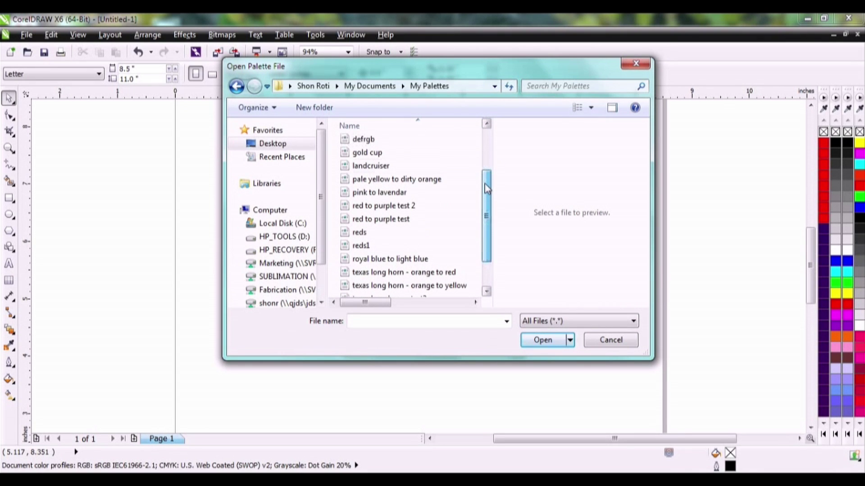
click(367, 206)
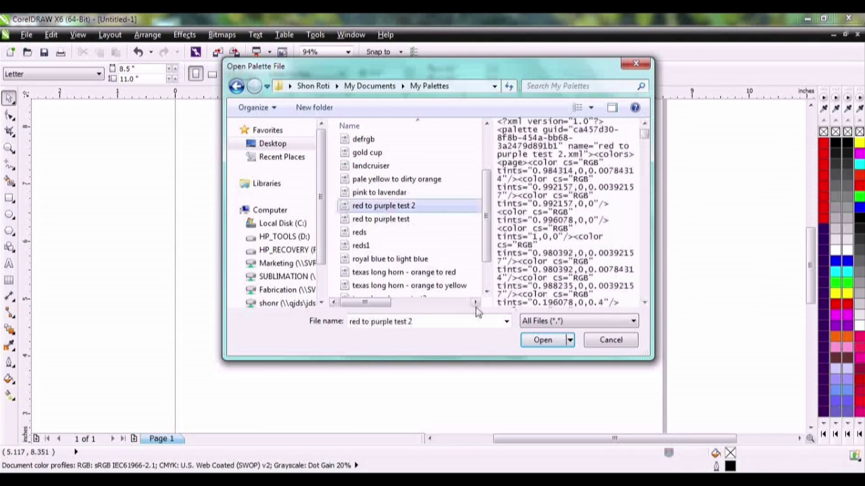
click(543, 340)
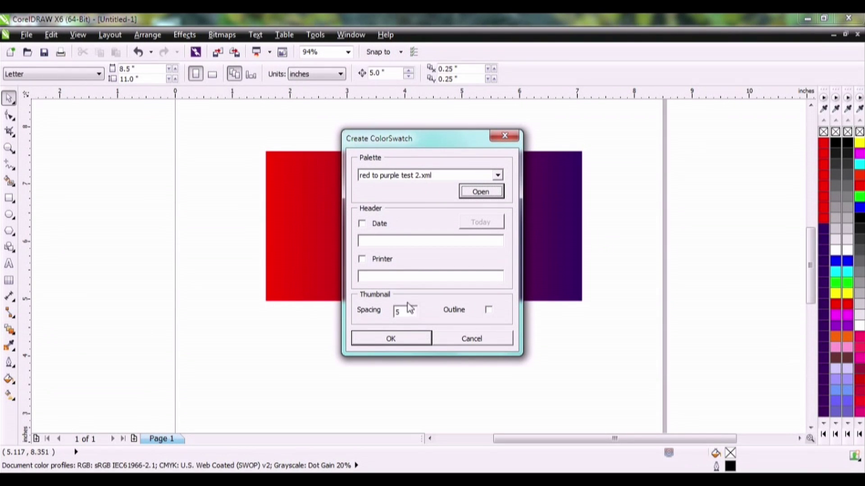
click(402, 346)
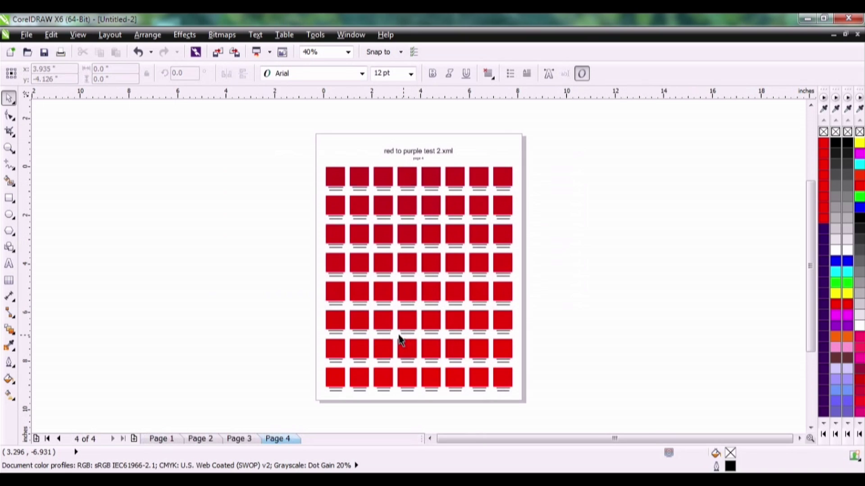
- Flip through swatch pages 1 to 4 to check the generated grids
click(173, 442)
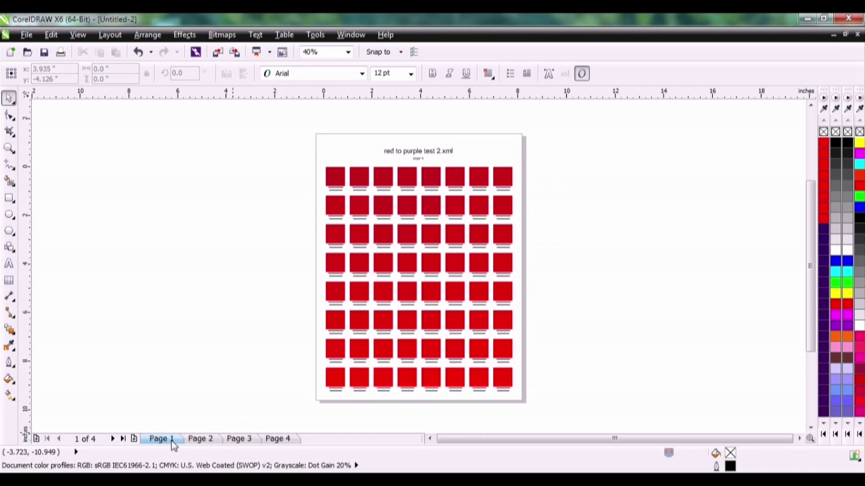
click(205, 441)
click(247, 442)
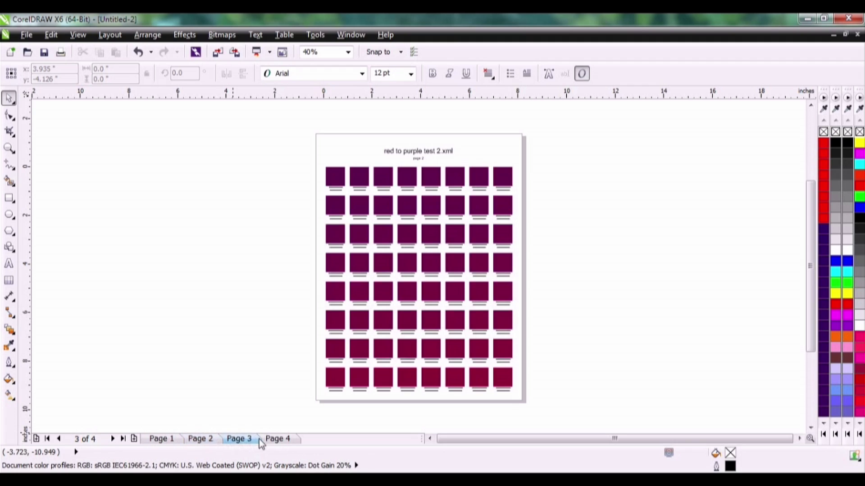
click(288, 442)
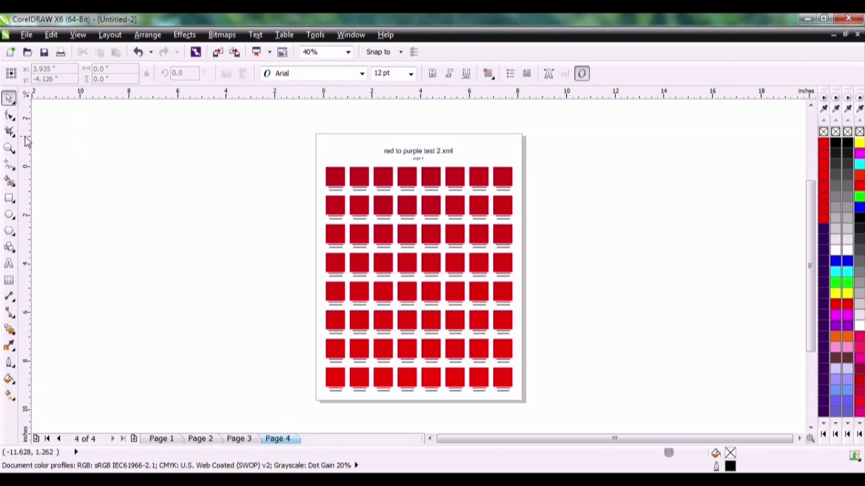
- Zoom into page 4's top swatches to read the RGB labels, then zoom back out
click(10, 148)
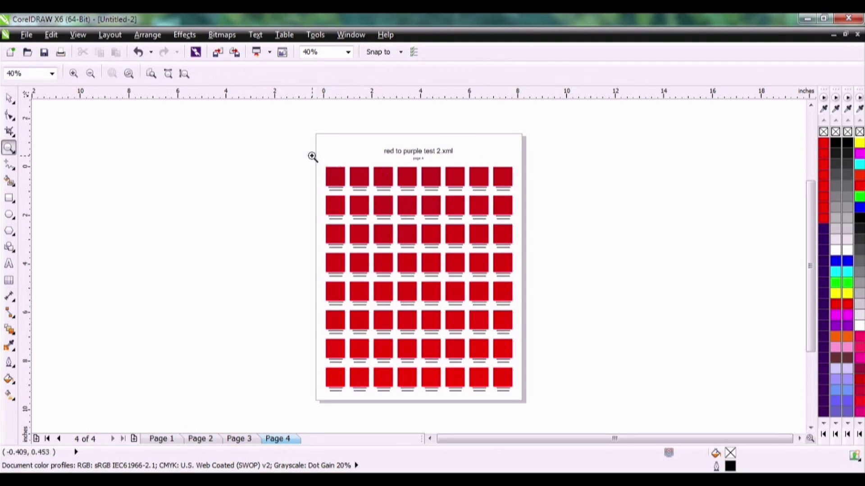
drag(312, 156, 472, 226)
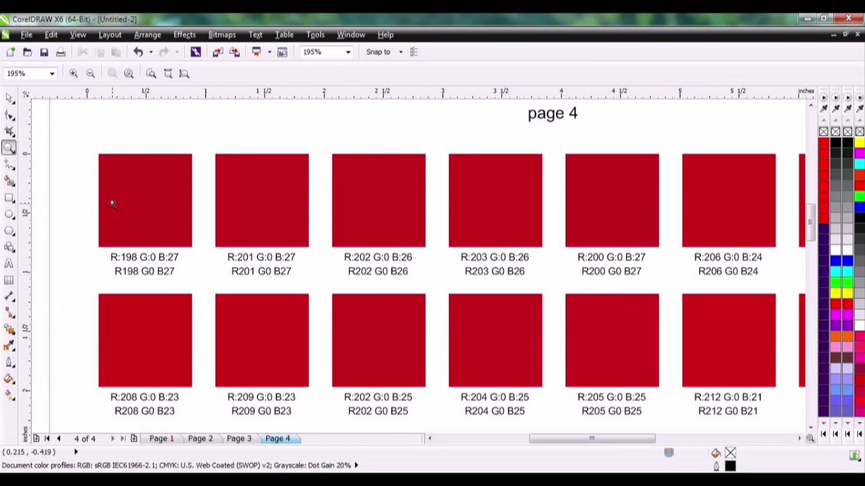
drag(90, 201, 260, 325)
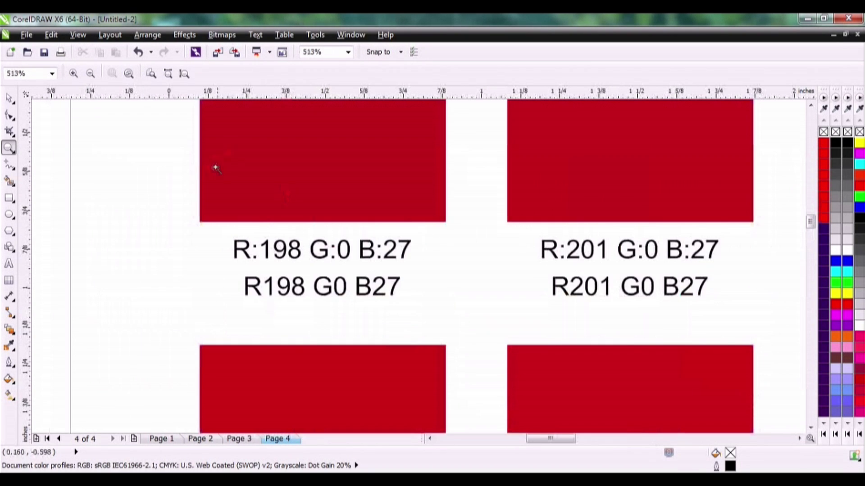
right_click(428, 202)
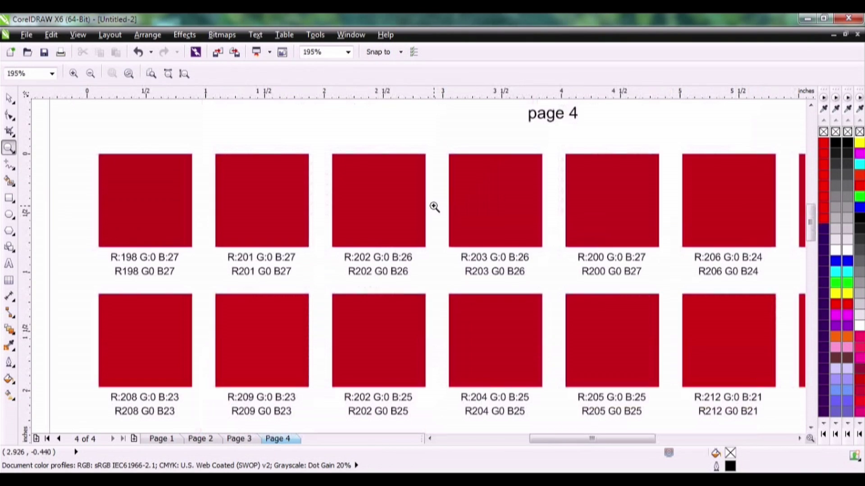
right_click(458, 189)
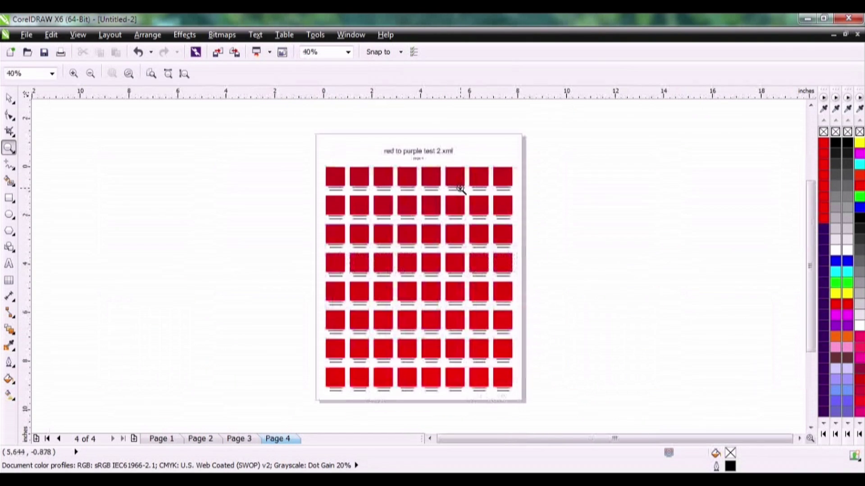
click(9, 97)
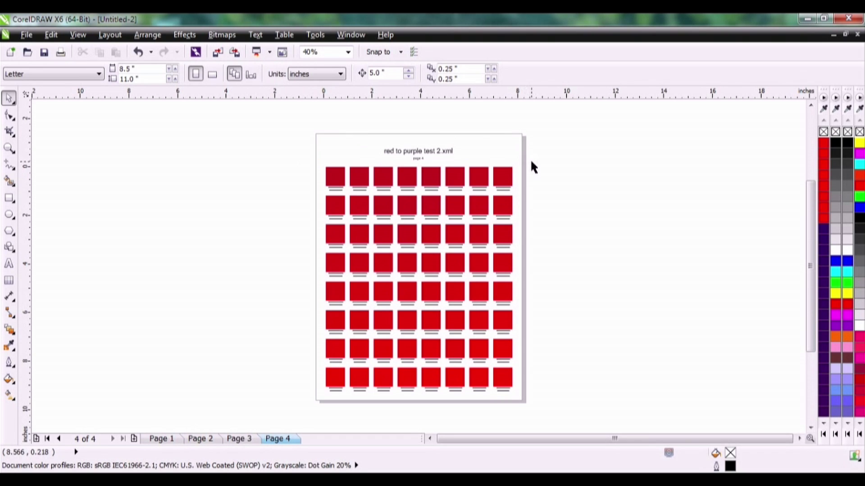
click(165, 440)
click(195, 440)
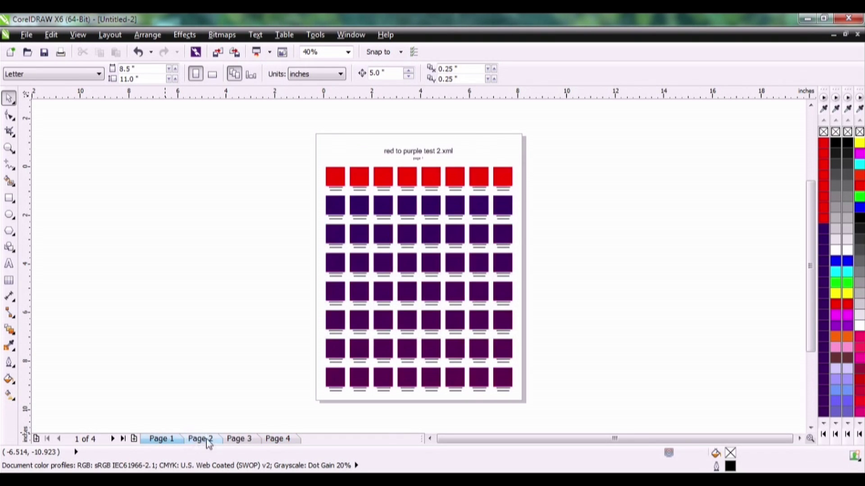
click(238, 439)
click(278, 441)
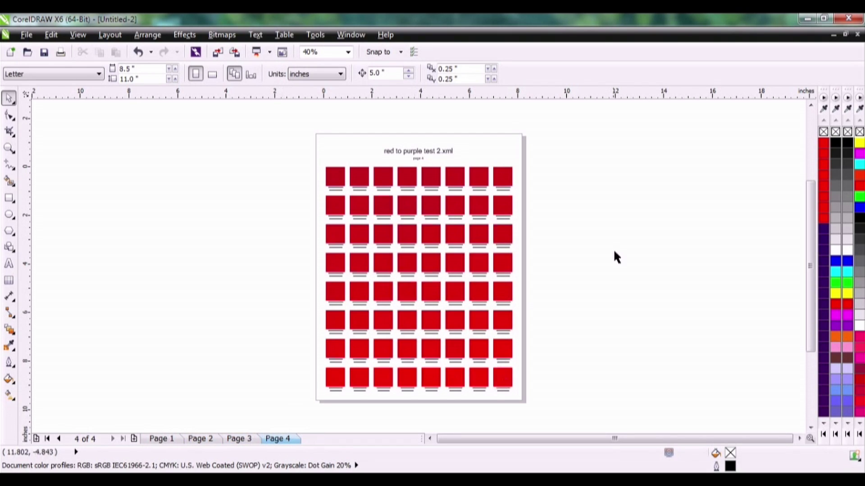